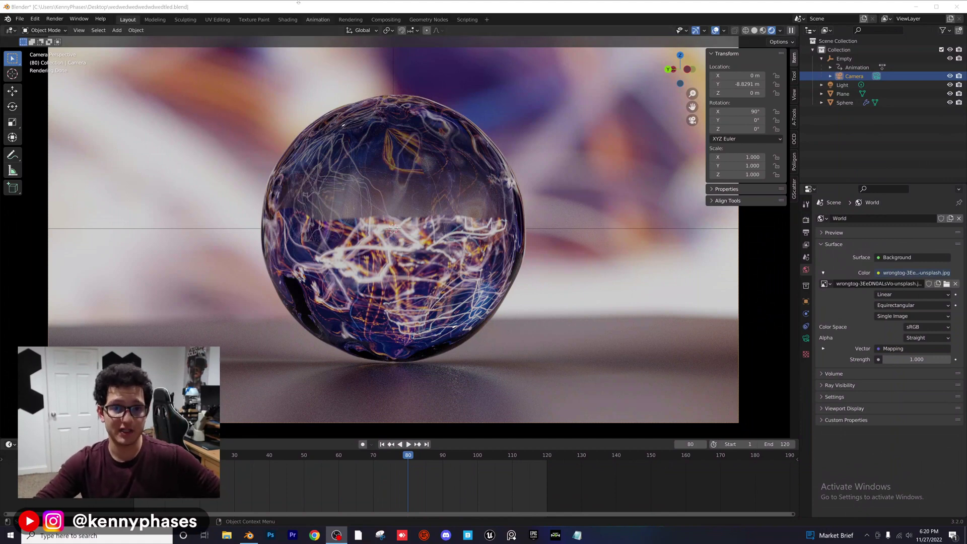
- Create a new Video Editing project, saving the changes to the current glass sphere scene
click(301, 29)
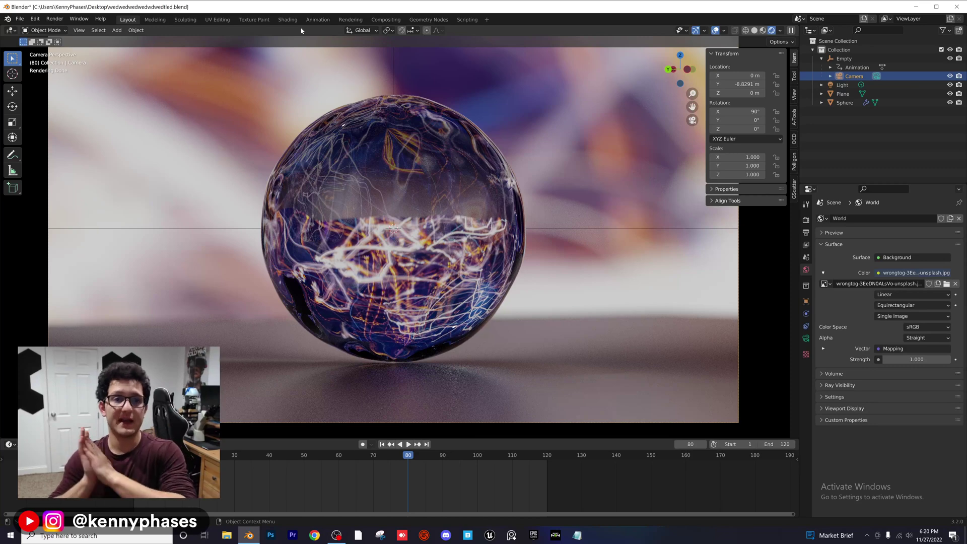
click(19, 19)
mouse_move(24, 29)
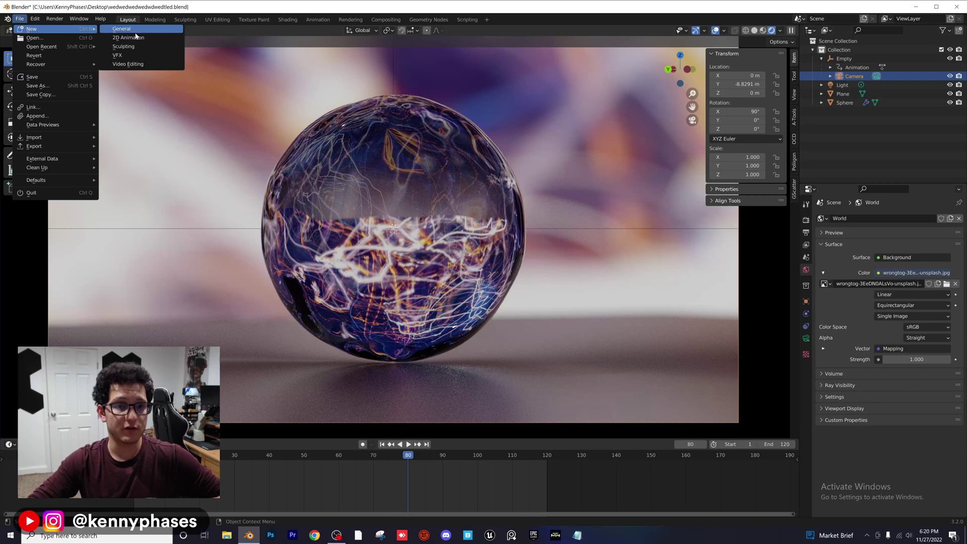
click(134, 64)
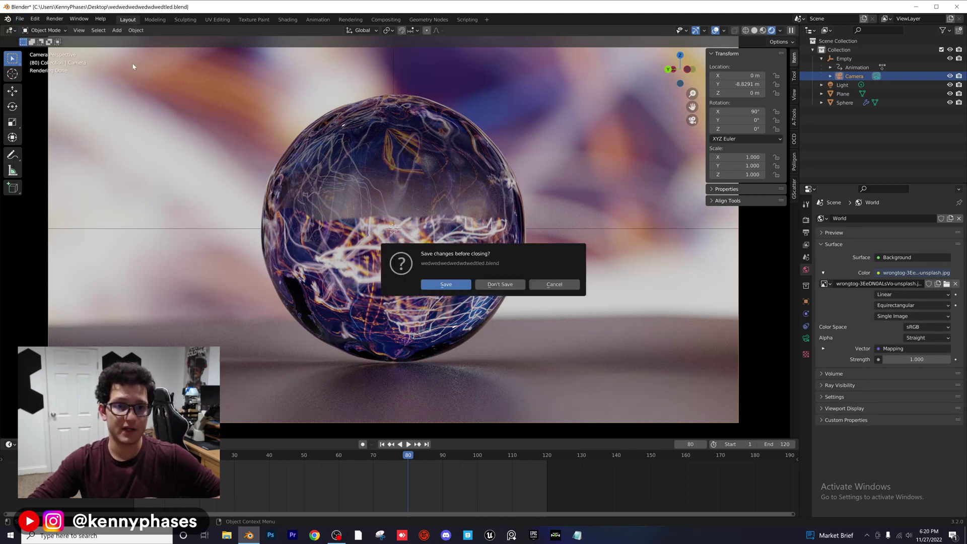
click(428, 284)
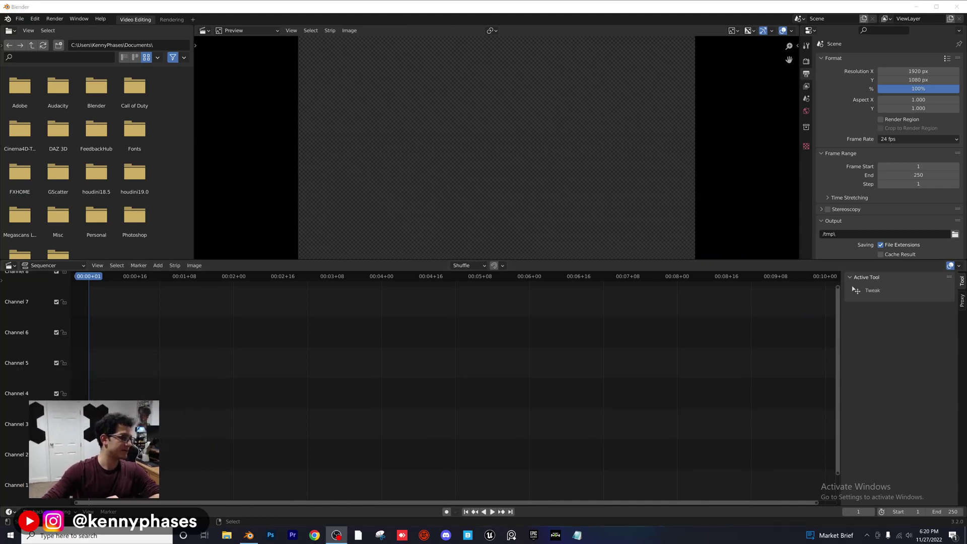
- Start adding an image sequence and browse to the Colorful-Squish folder under Documents\Blender\Instagram\Instagram-Export\Frame-Animations
click(255, 312)
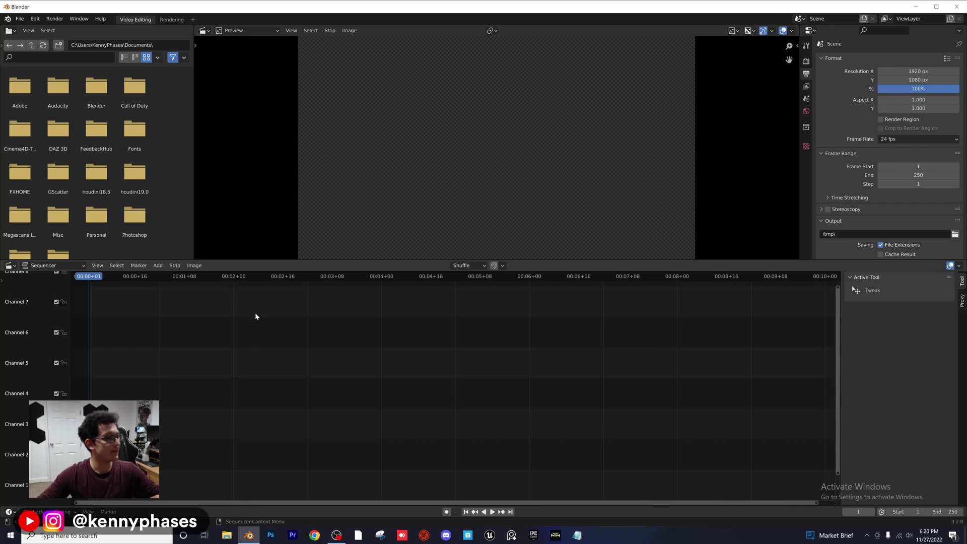
click(161, 267)
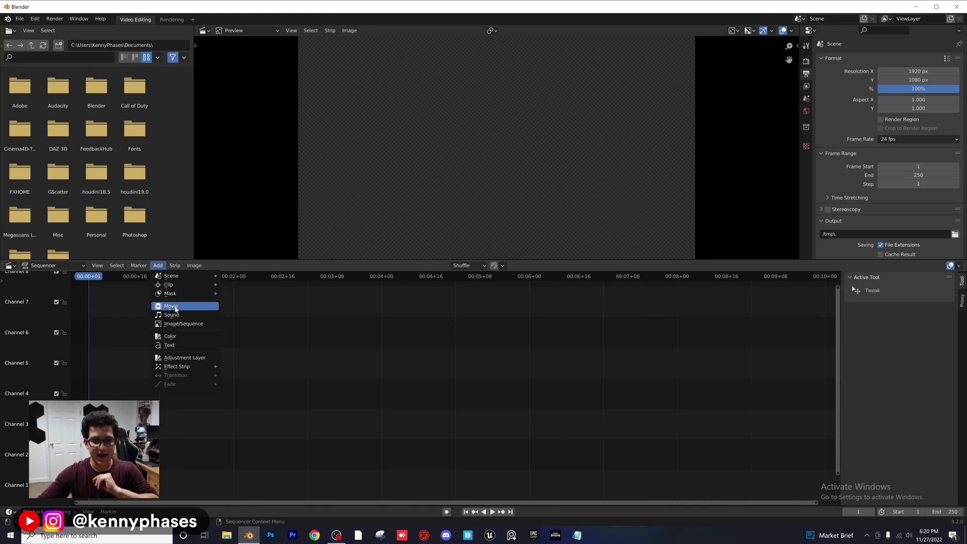
click(185, 325)
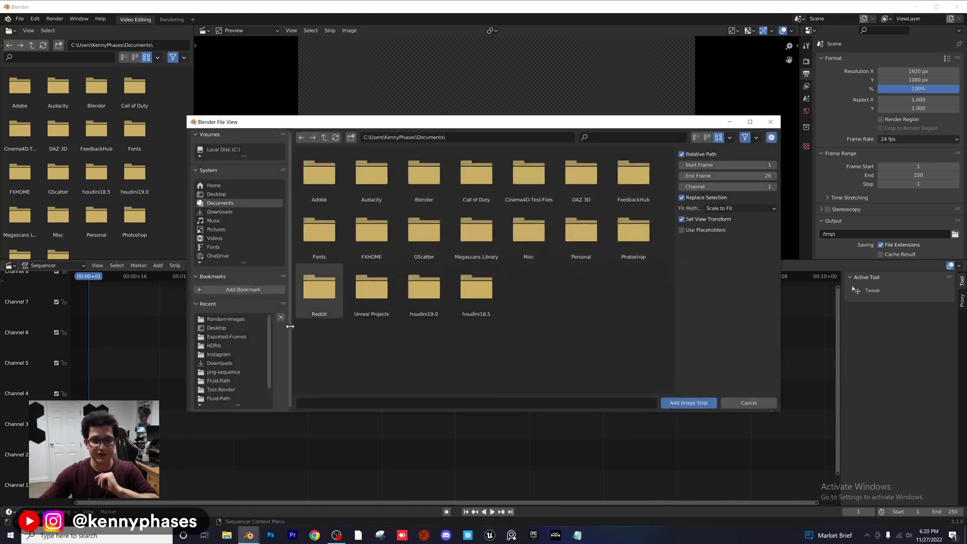
click(324, 137)
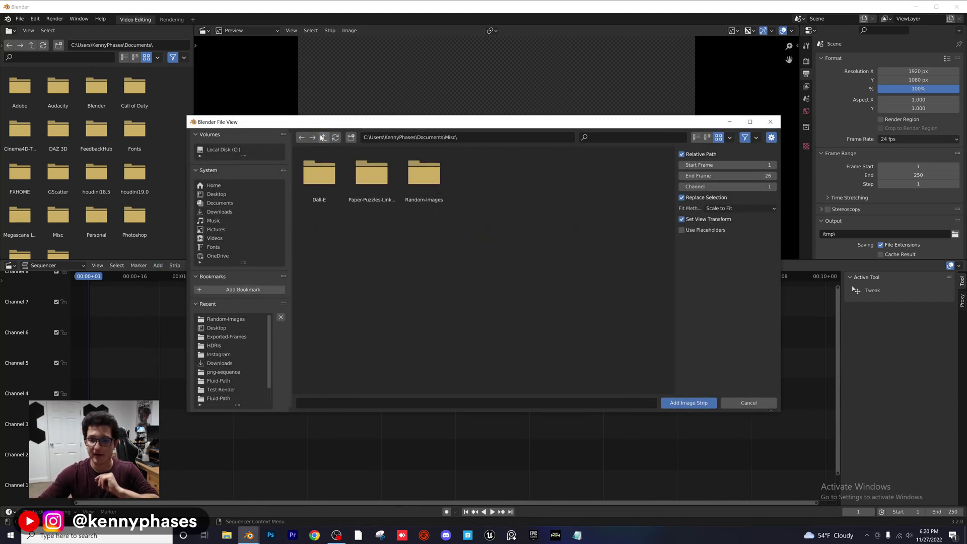
click(323, 137)
click(419, 173)
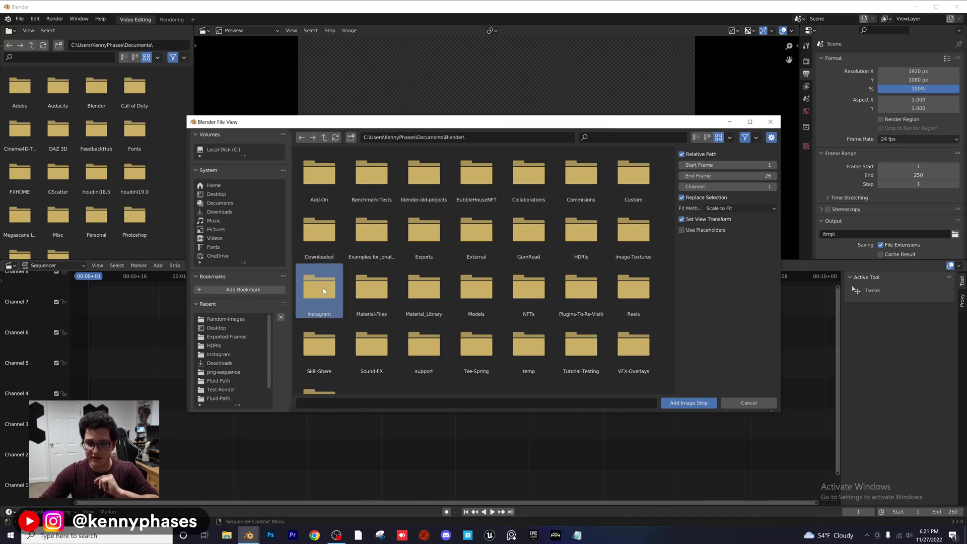
click(319, 287)
click(434, 171)
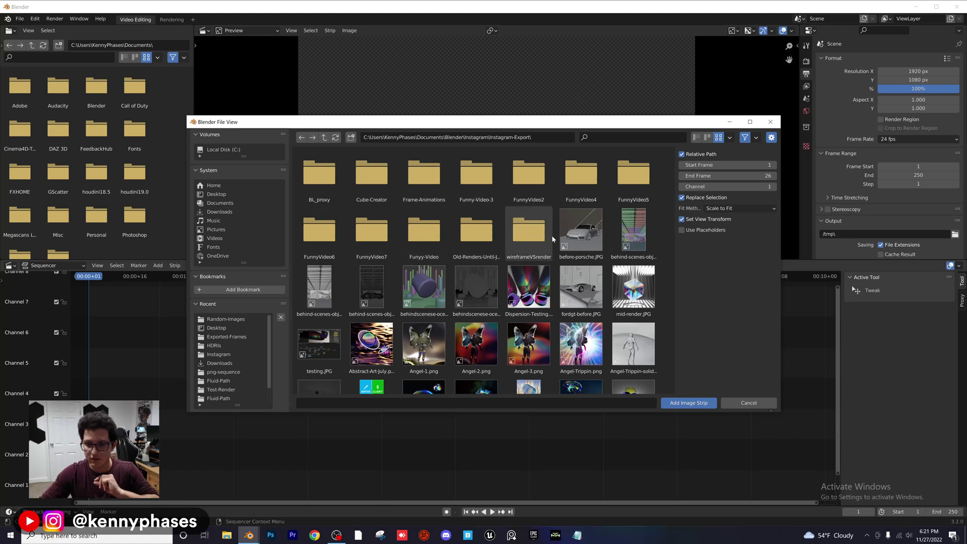
click(424, 175)
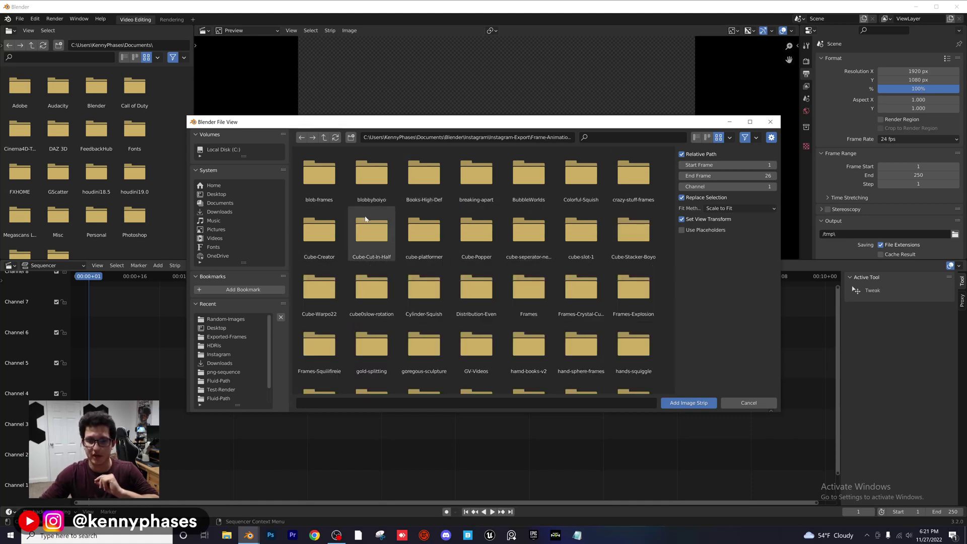
click(320, 179)
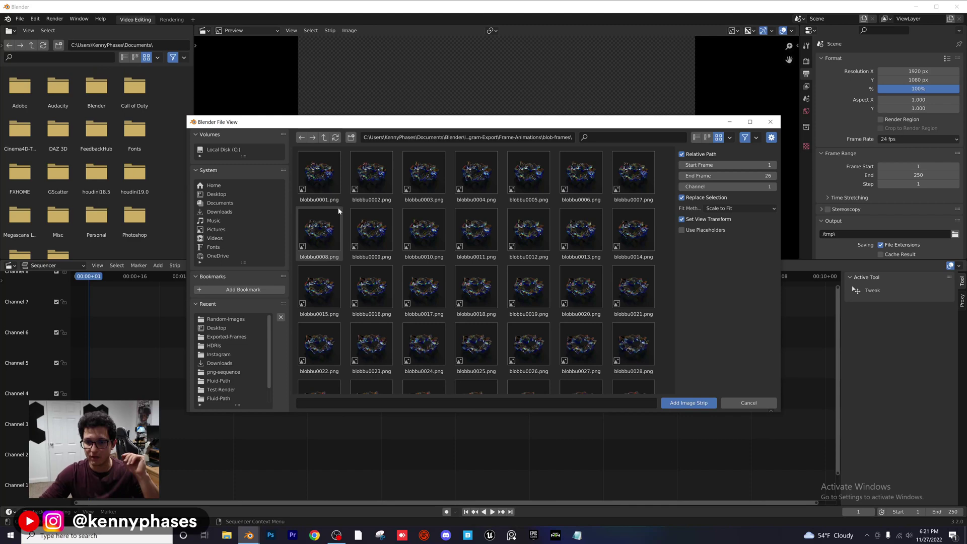
click(324, 137)
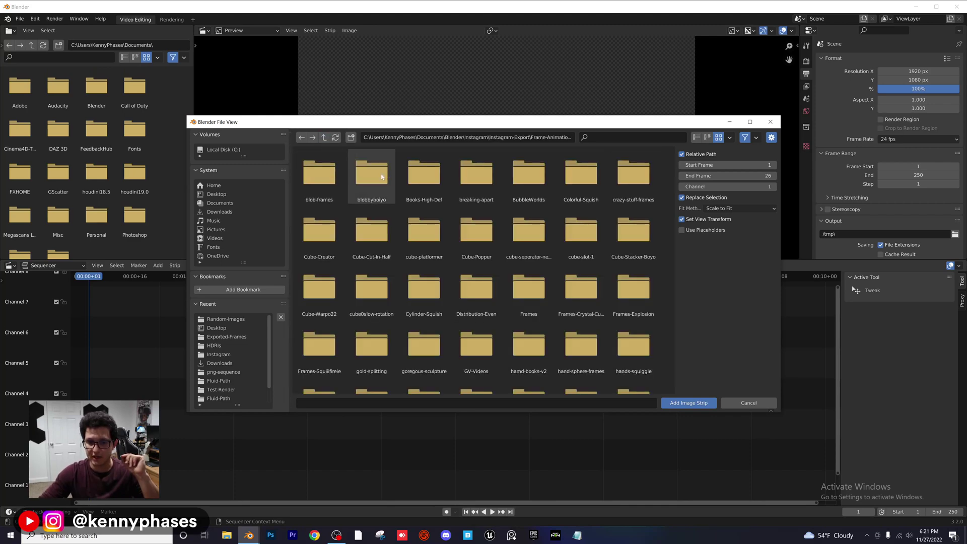
click(580, 176)
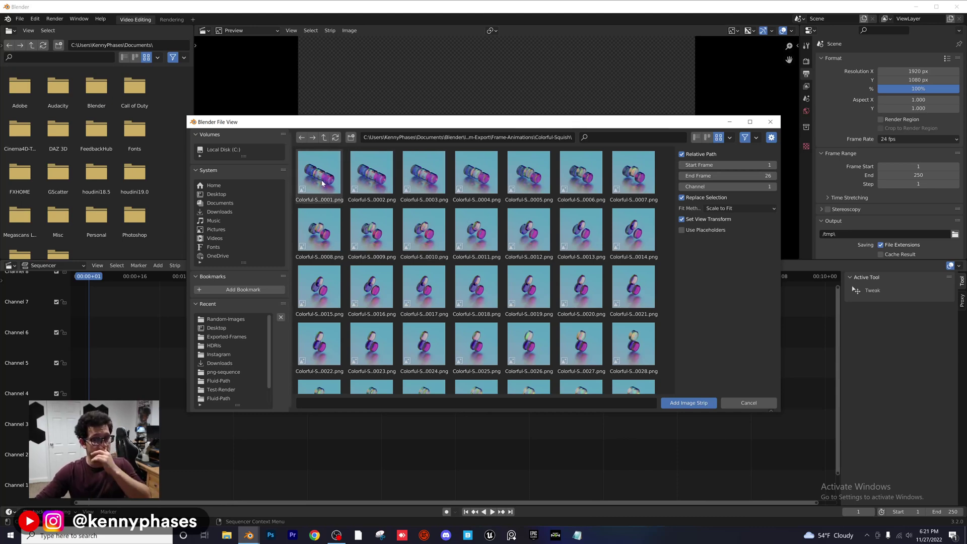
- Select every Colorful-Squish frame from 0001 to 0120 and add them as one image strip
click(342, 192)
drag(674, 166, 670, 356)
shift+click(330, 361)
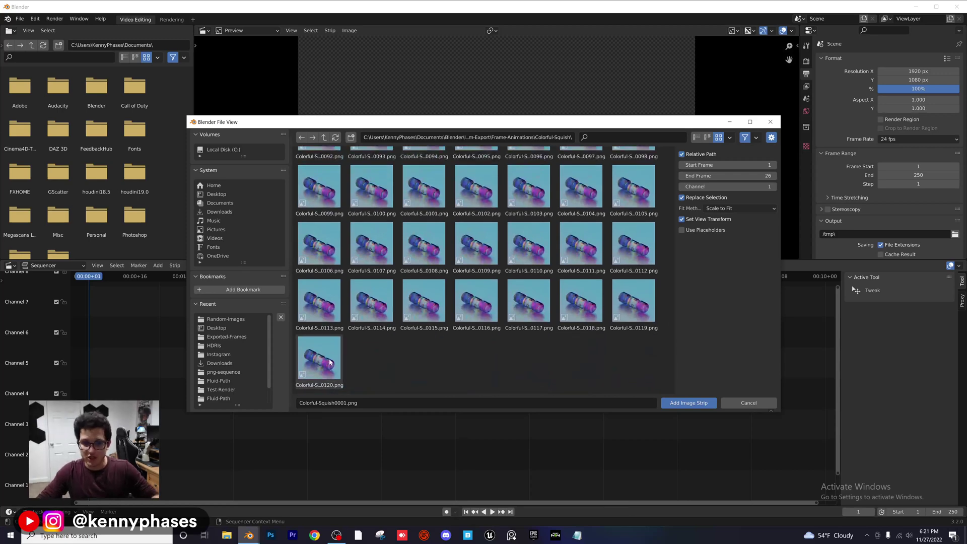
scroll(330, 362, up, 10)
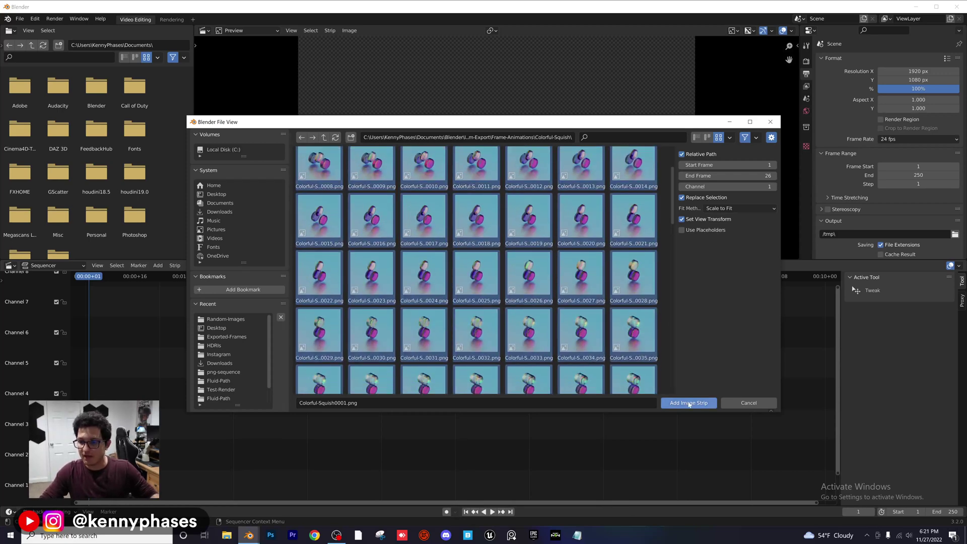
click(690, 403)
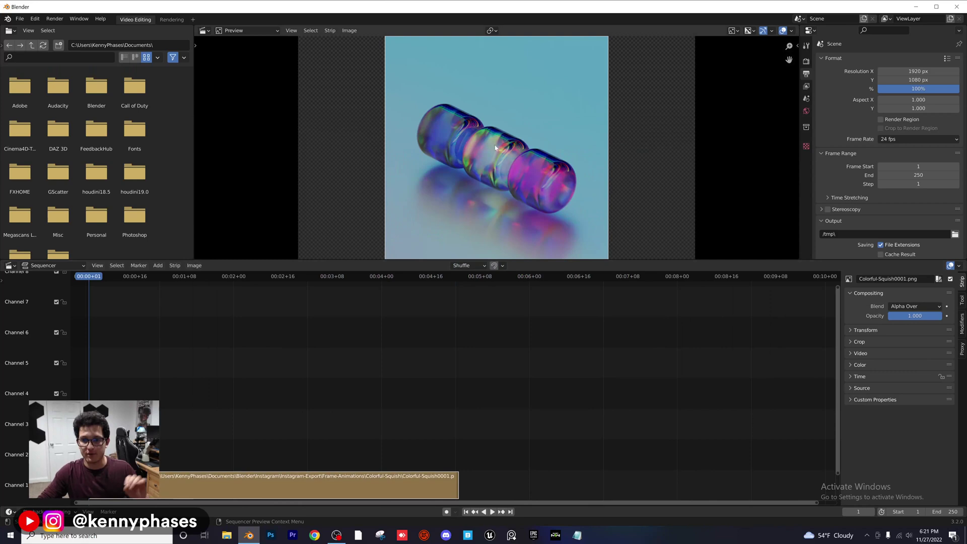
- Set the output's X resolution to 1080 px for a square format
scroll(493, 171, down, 1)
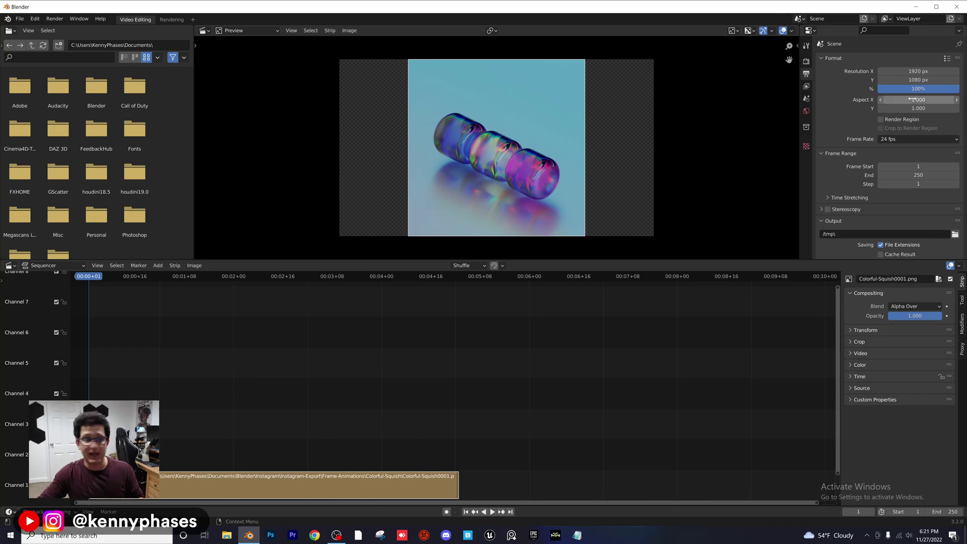
click(913, 71)
text(1080)
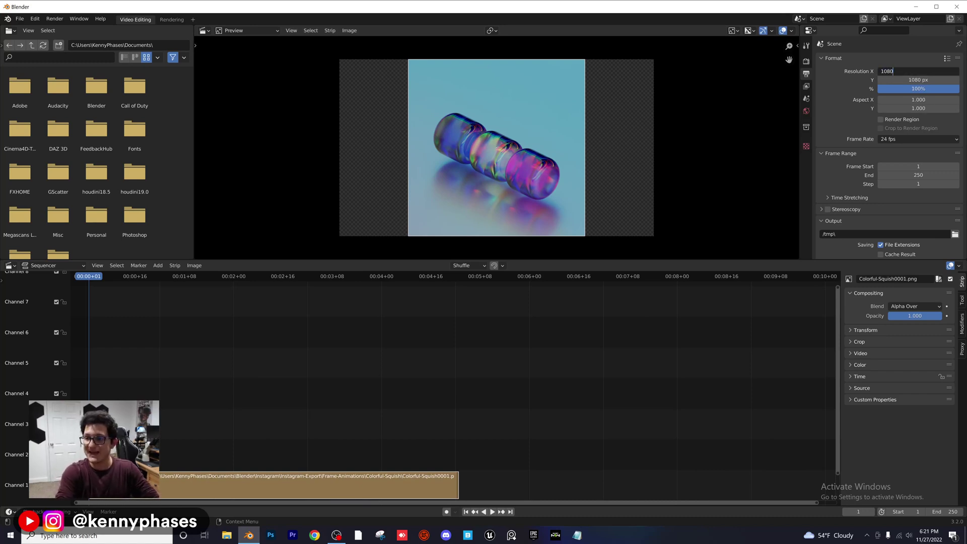
key(Return)
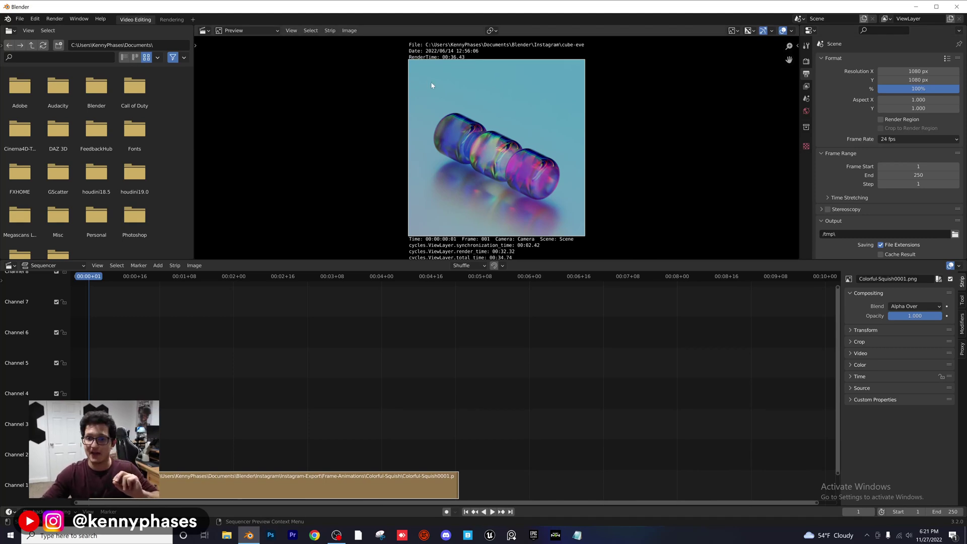
drag(913, 71, 952, 71)
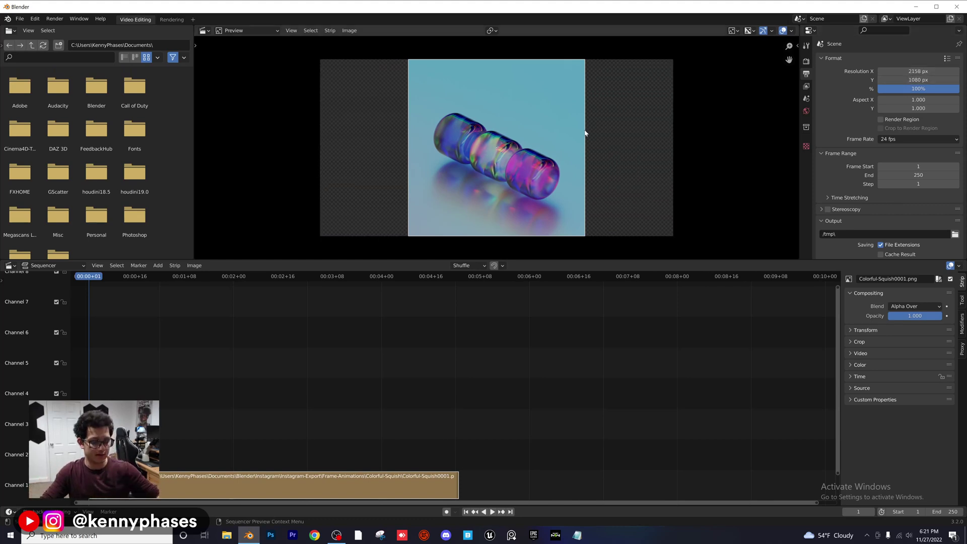
key(ctrl+z)
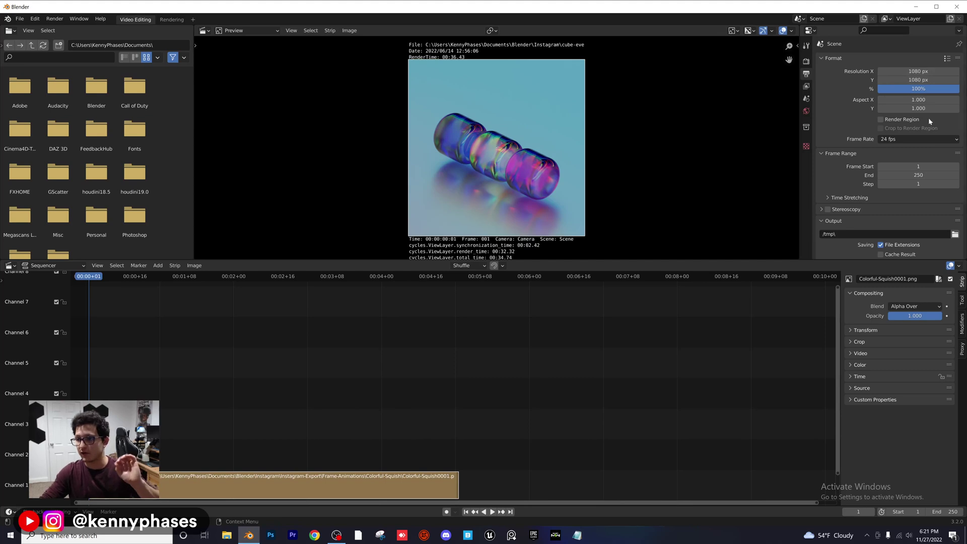
- Examine the available output frame rates and the image strip's transform settings
click(894, 139)
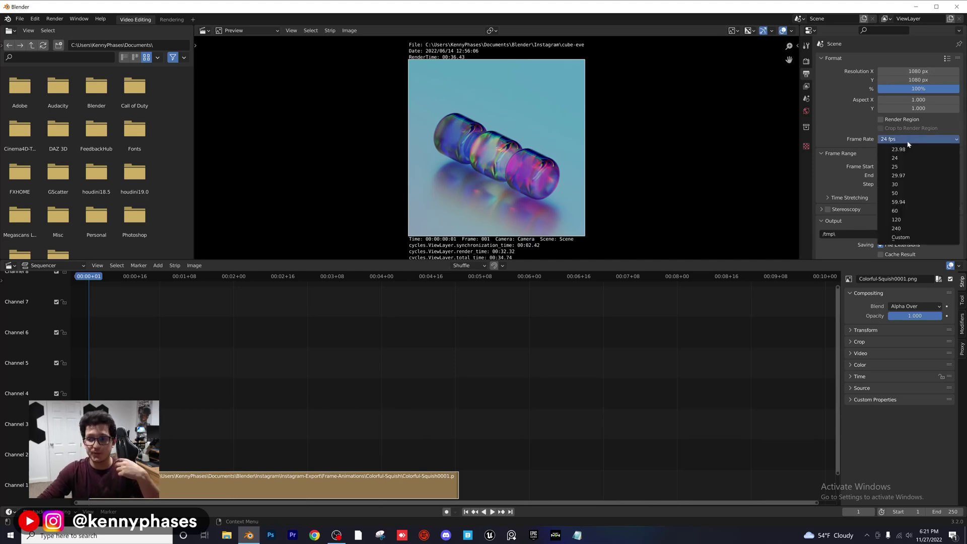
click(908, 140)
click(909, 140)
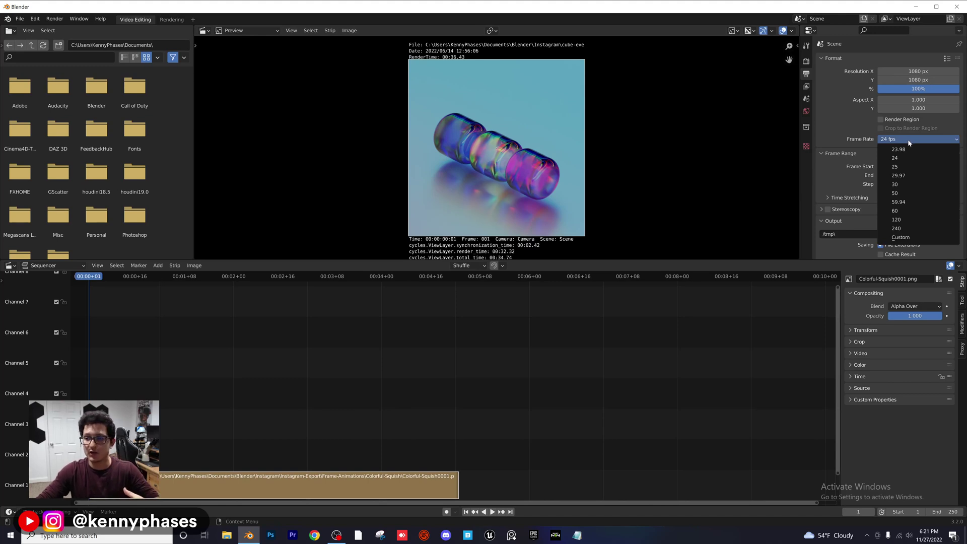
click(908, 140)
click(909, 140)
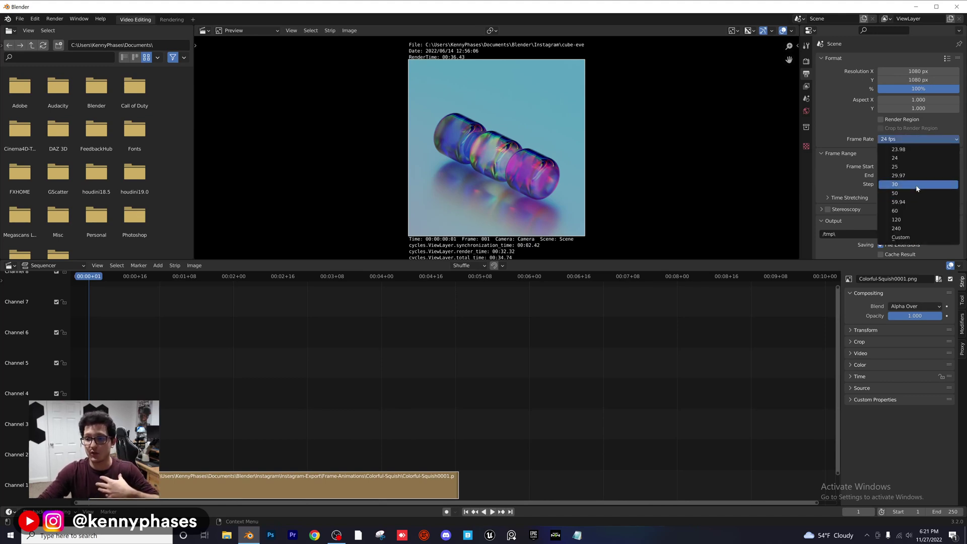
click(886, 156)
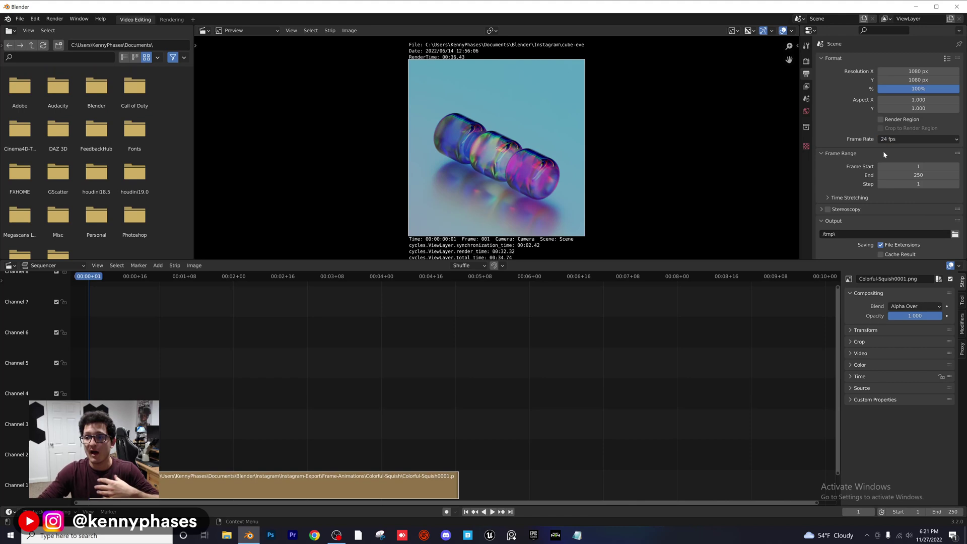
scroll(869, 171, down, 3)
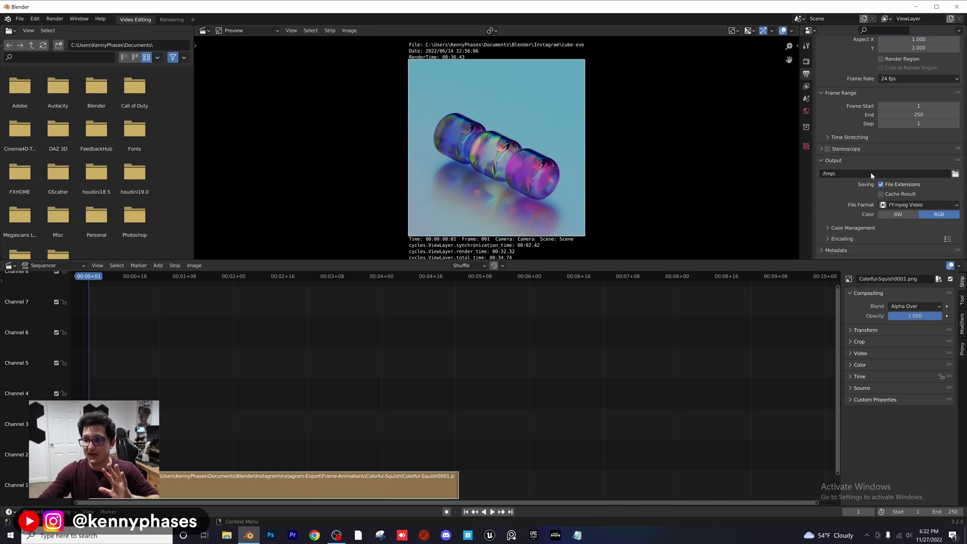
click(874, 330)
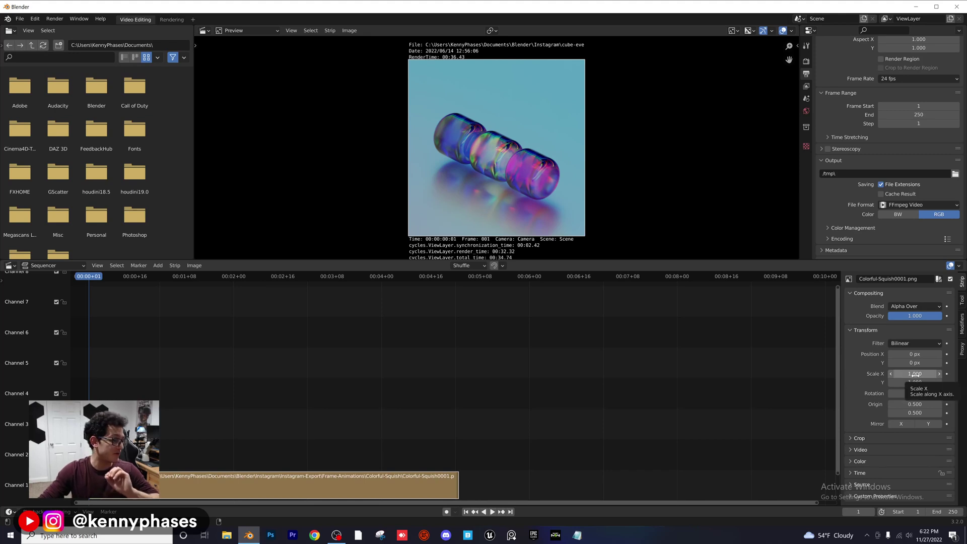
click(865, 330)
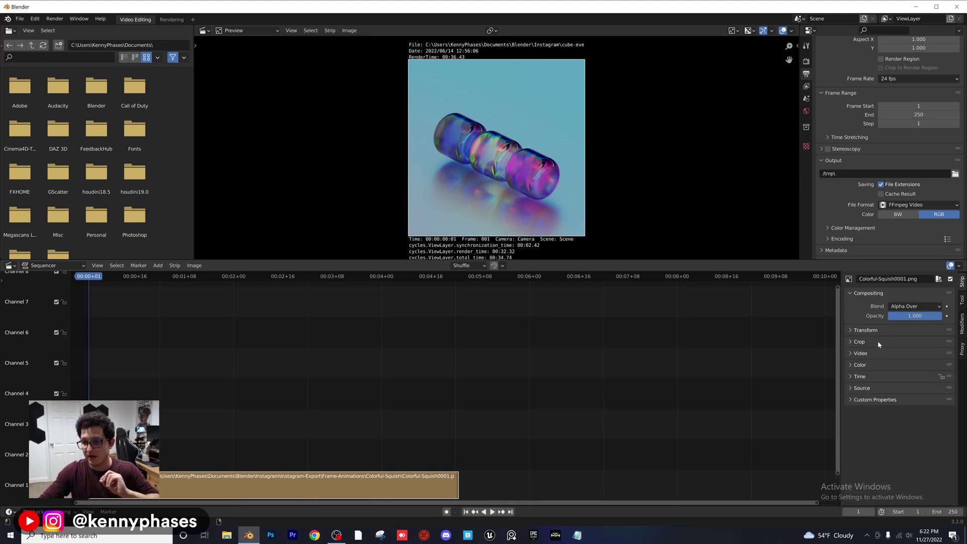
- Enable Reverse Frames for the image strip, and play and scrub through the sequence to check it
click(866, 353)
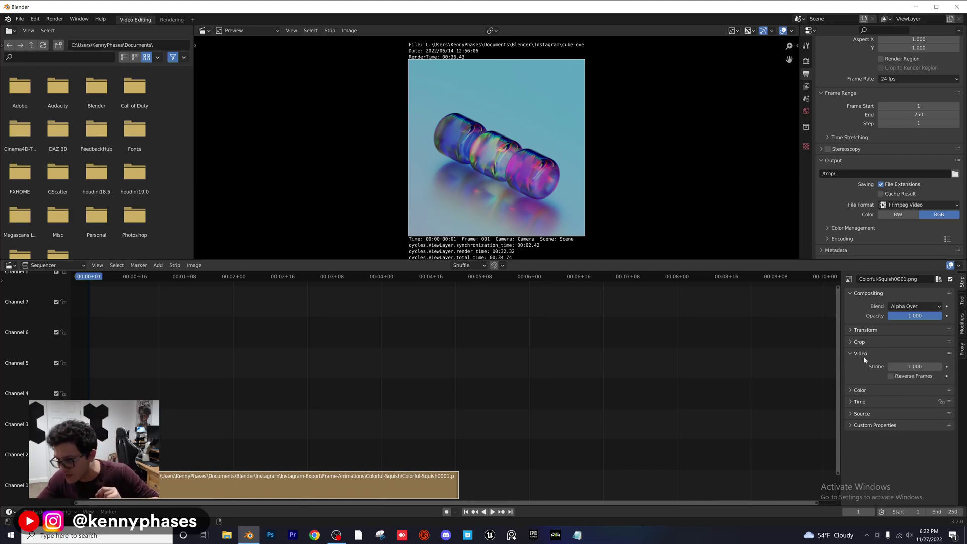
click(909, 377)
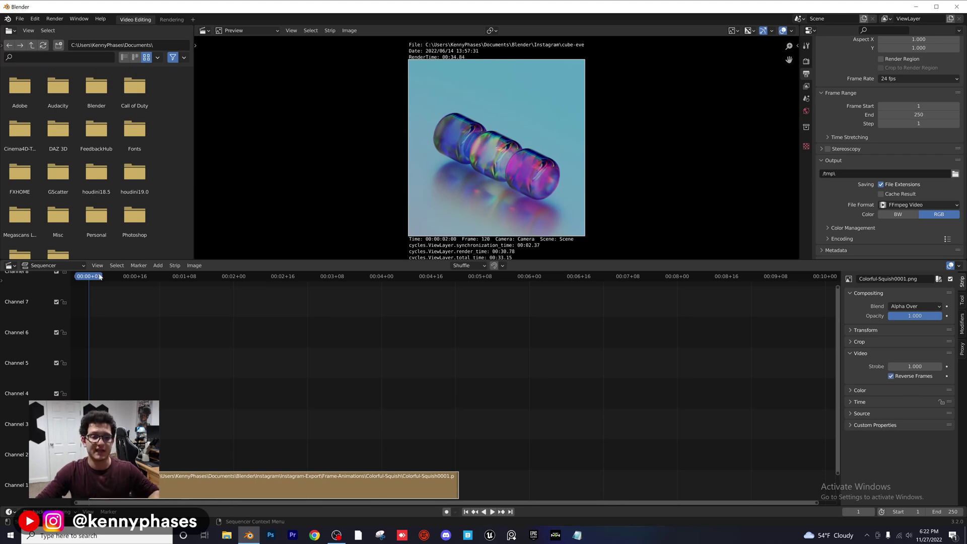
key(space)
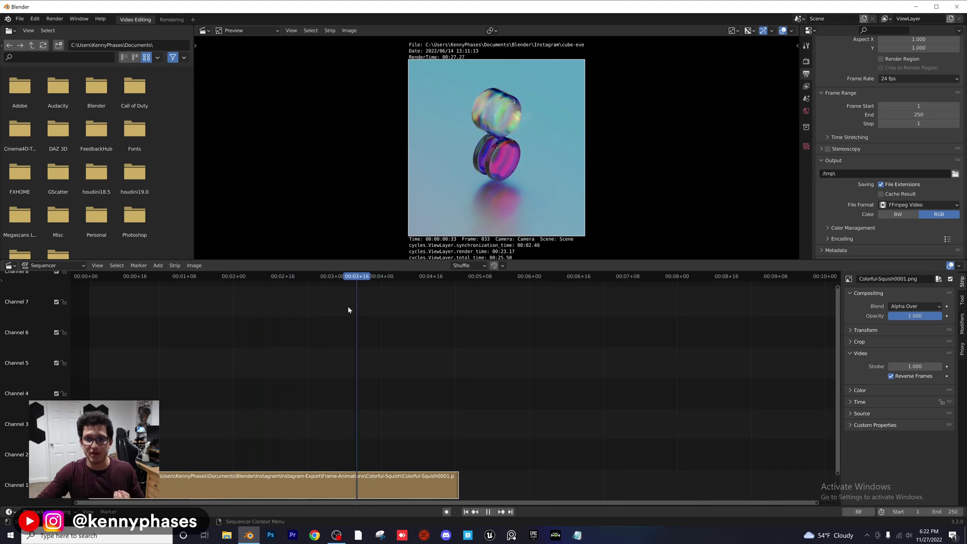
drag(348, 307, 90, 287)
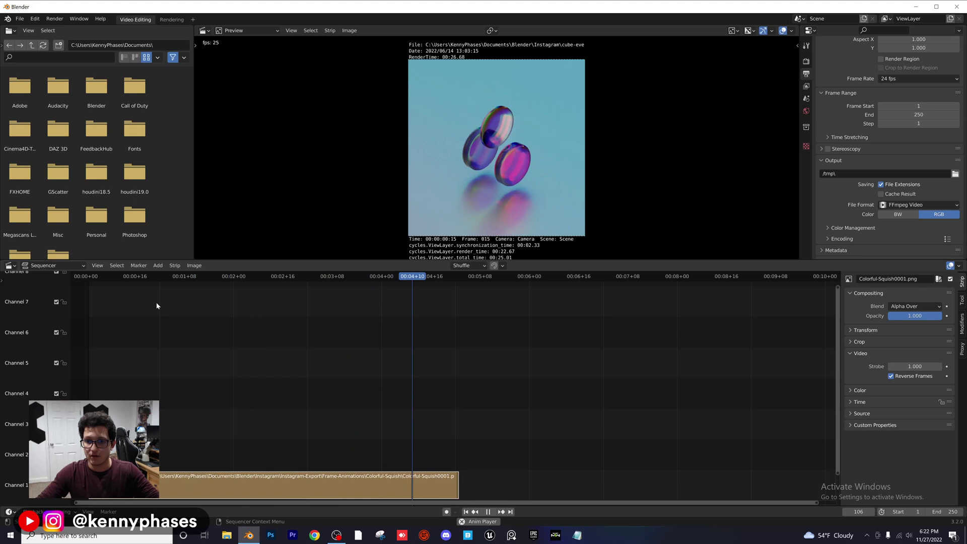
key(space)
drag(176, 300, 246, 304)
- Set the output frame rate to 60 fps
click(904, 78)
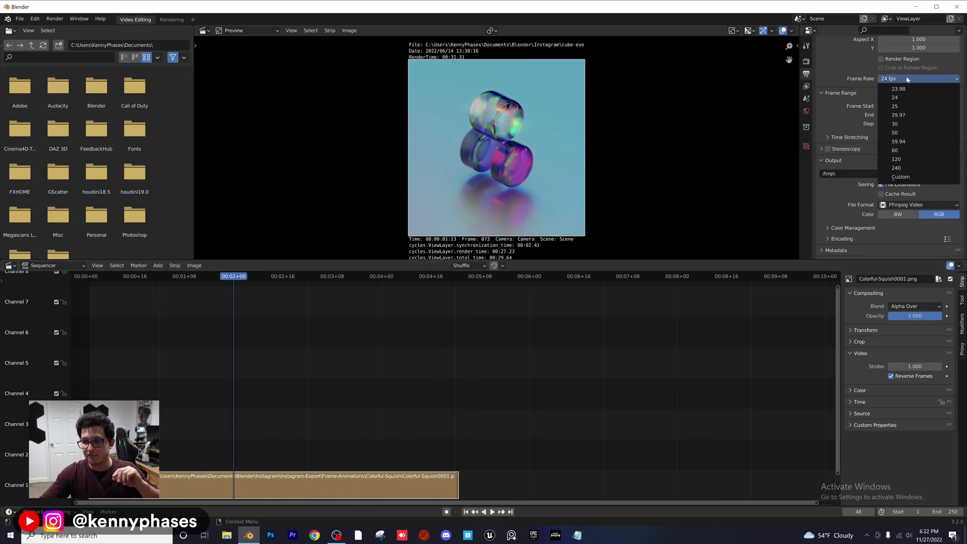
click(917, 151)
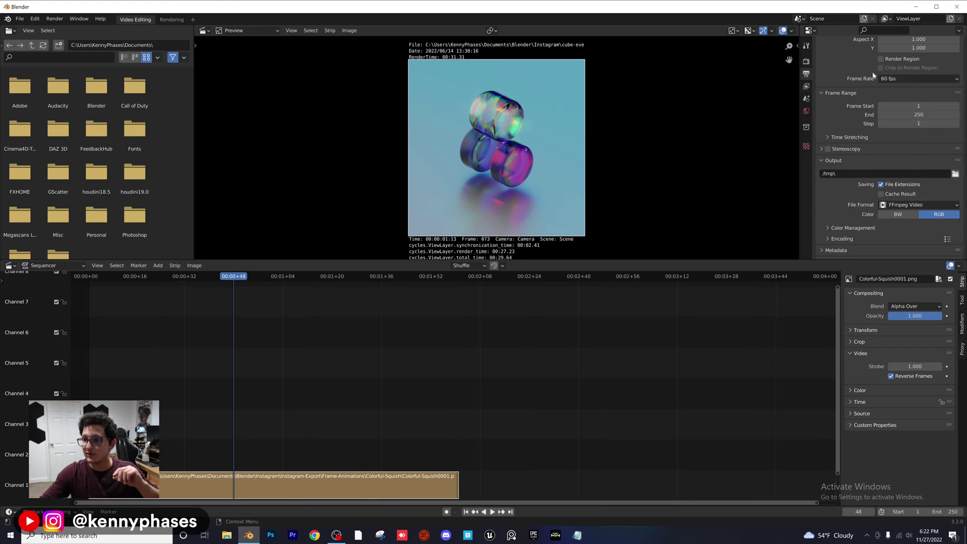
- Play the image sequence from its start and scrub to the strip's last frame at frame 120
click(93, 277)
key(space)
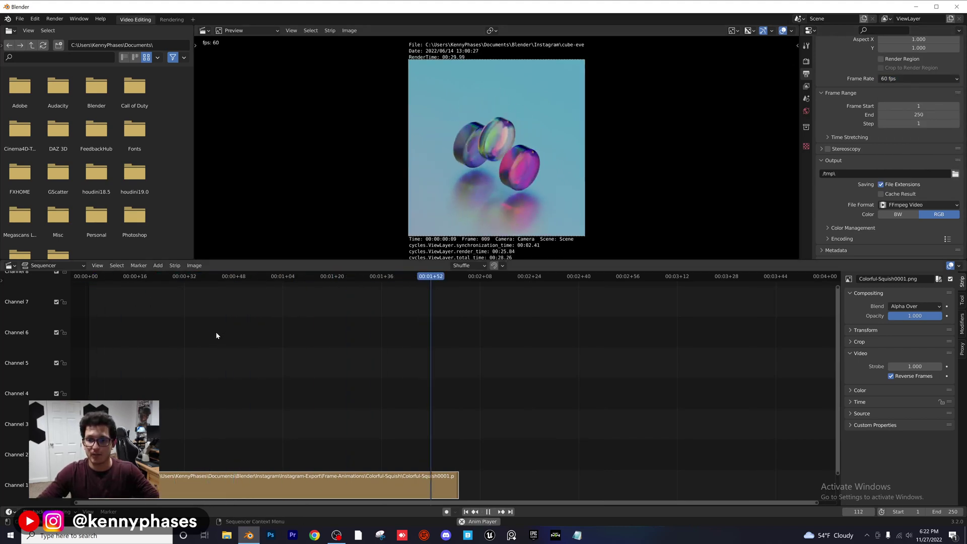
key(space)
drag(146, 296, 456, 315)
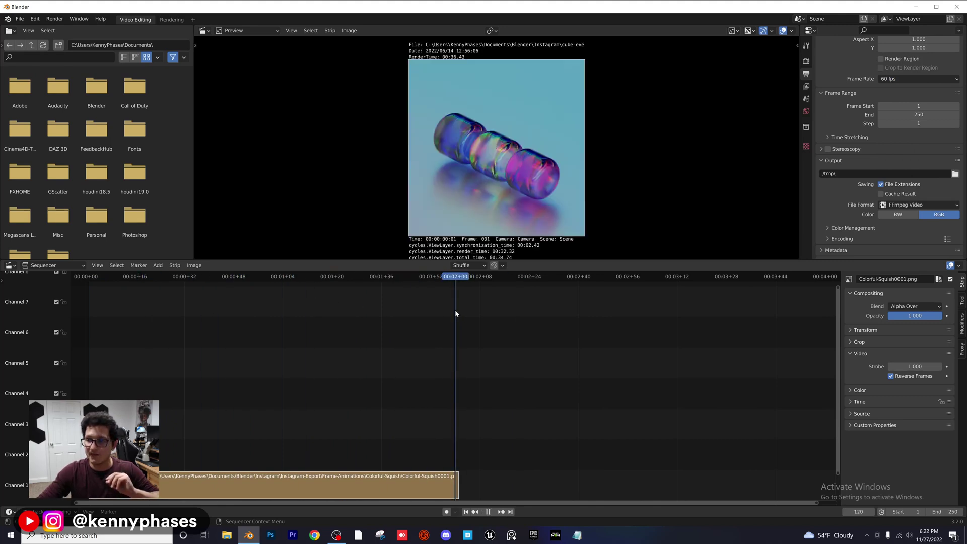
- Set the frame range's end to 120 and play the sequence back to check the loop
drag(919, 114, 889, 114)
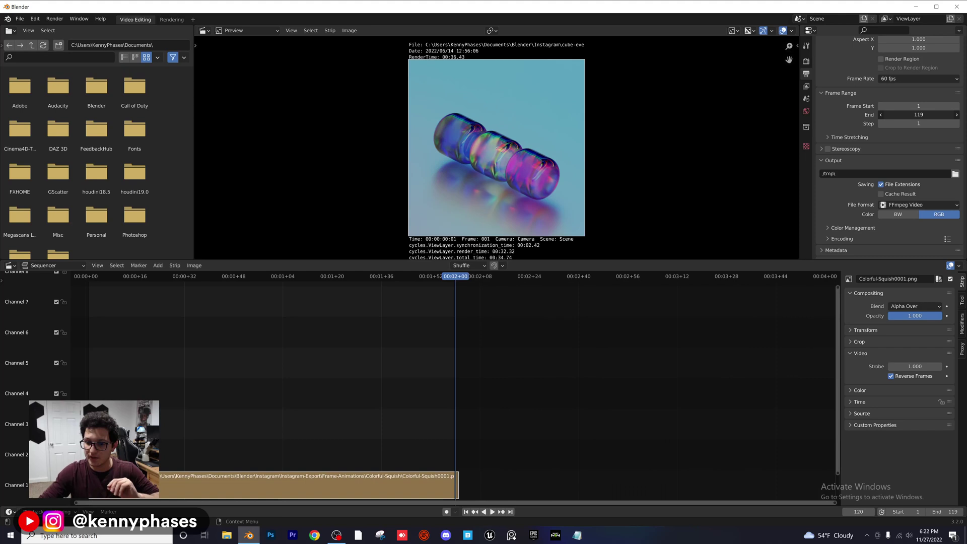
click(889, 115)
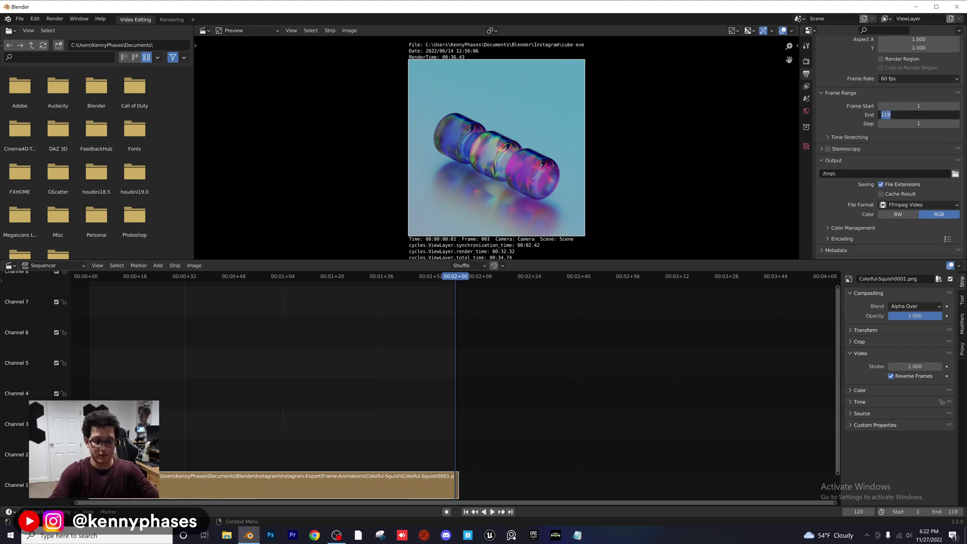
text(120)
key(Return)
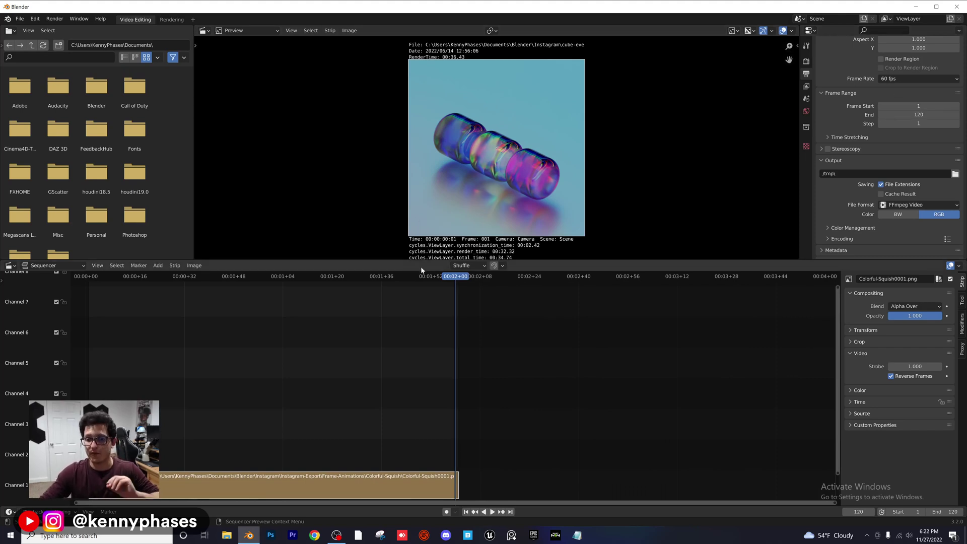
key(space)
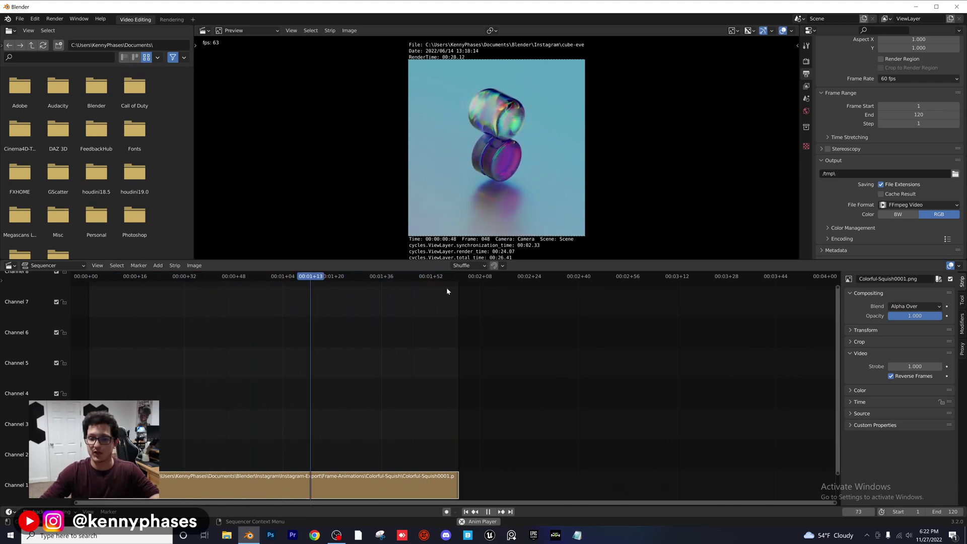
key(space)
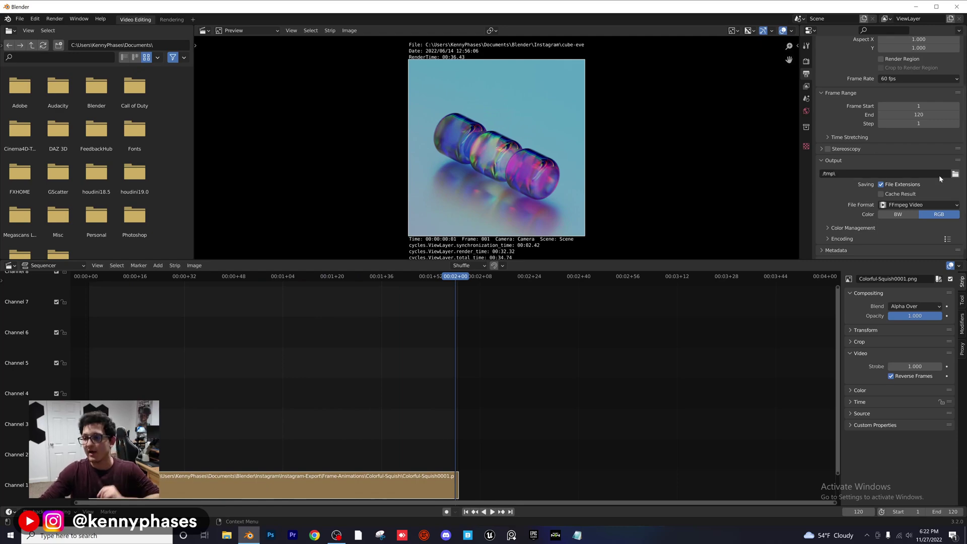
- Set the output path to a file named export-test in the Desktop folder
scroll(930, 179, down, 1)
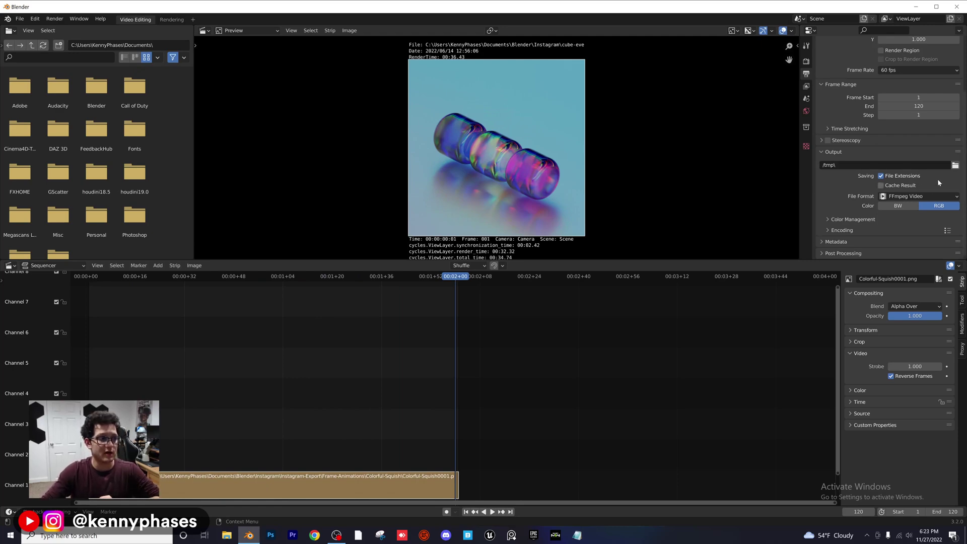
click(955, 165)
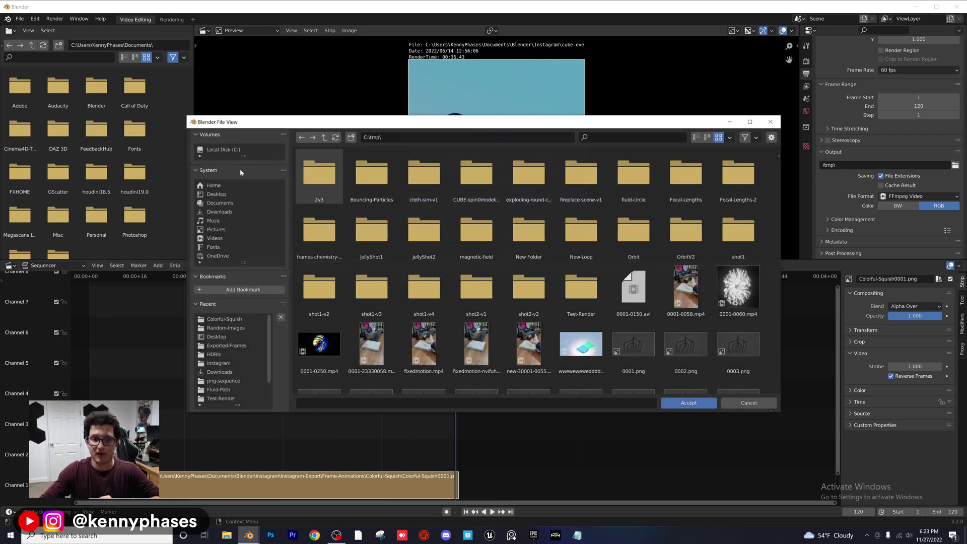
click(216, 193)
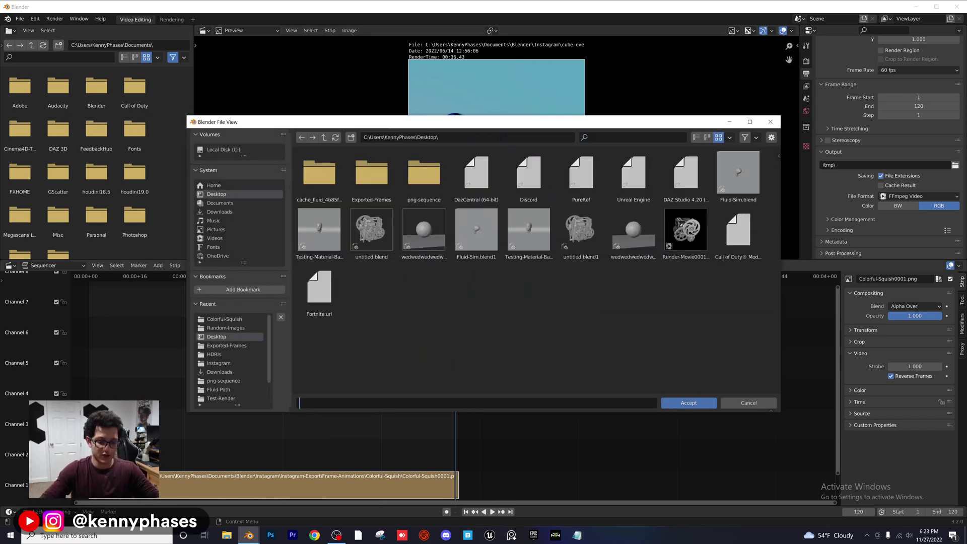
text(export-test)
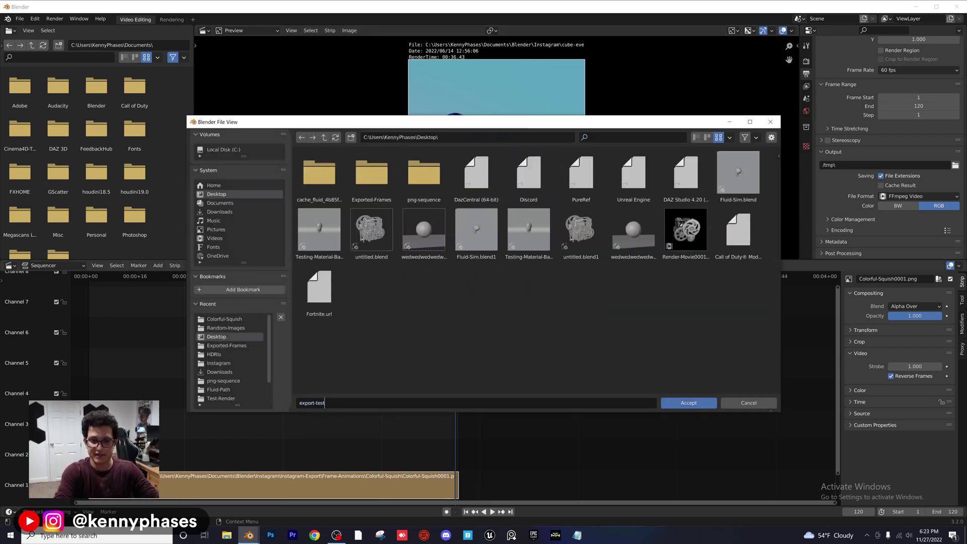
click(689, 403)
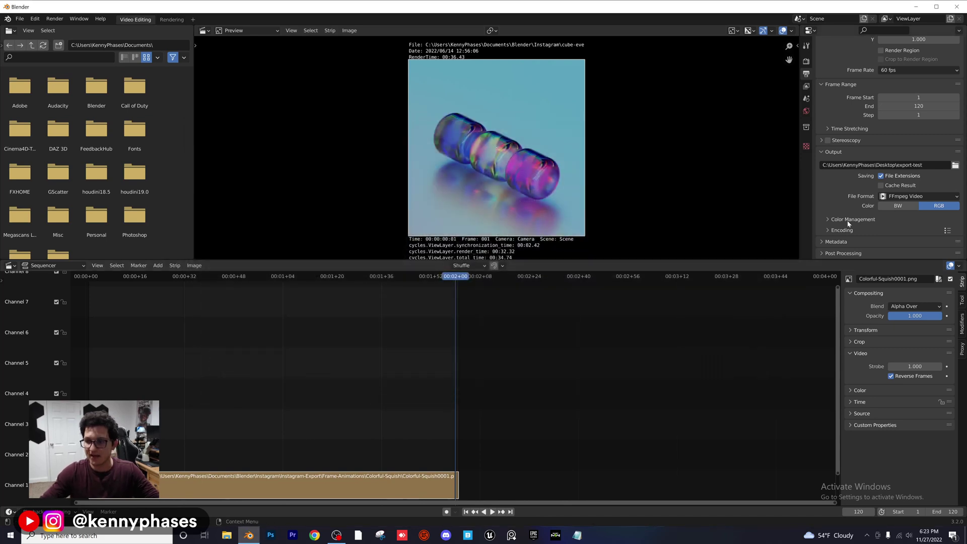
- Choose FFmpeg Video as the output file format, look over the color management settings and expand the encoding settings
click(901, 198)
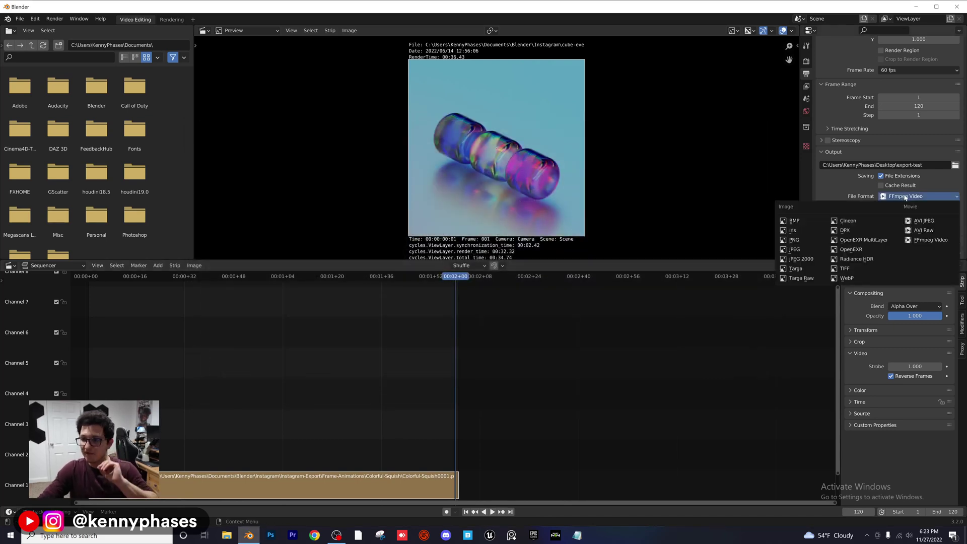
click(938, 241)
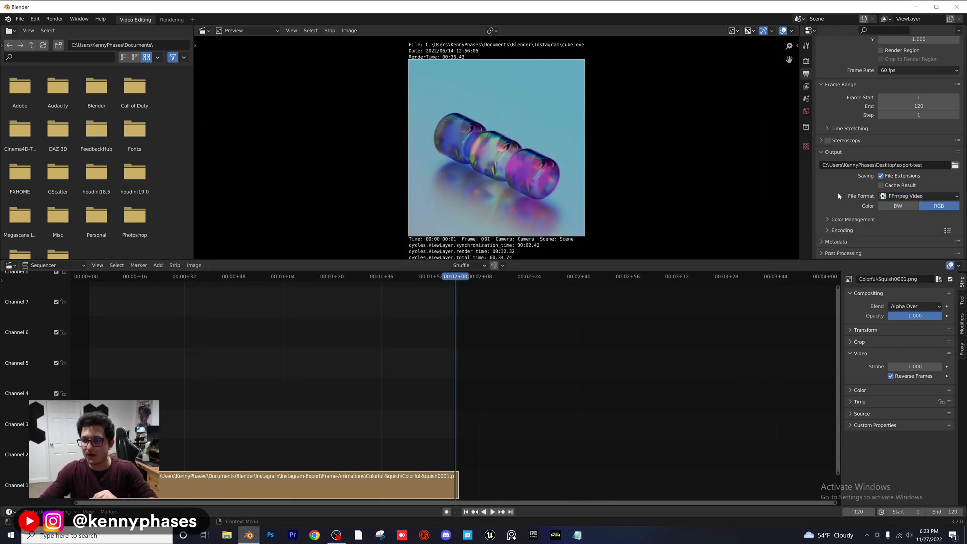
click(828, 219)
scroll(856, 214, down, 3)
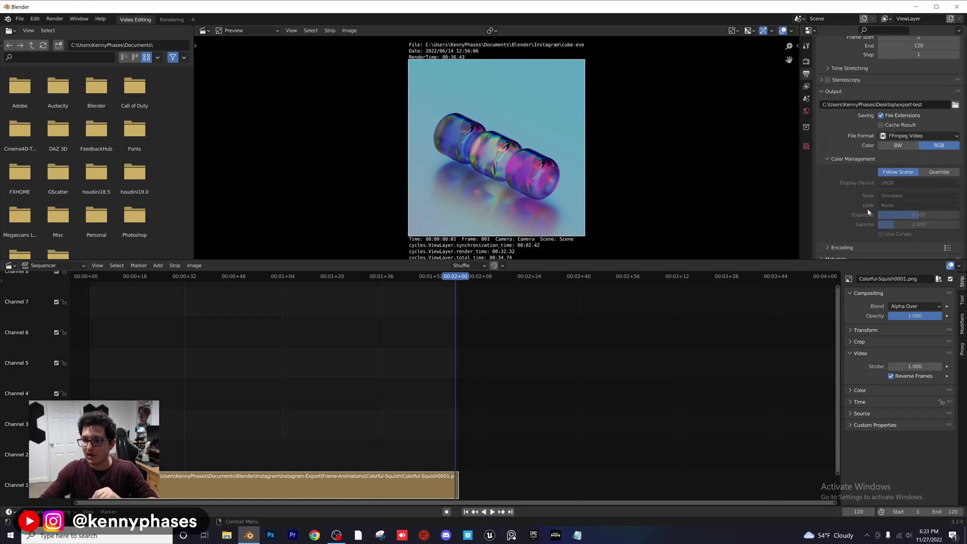
click(844, 159)
scroll(869, 206, down, 4)
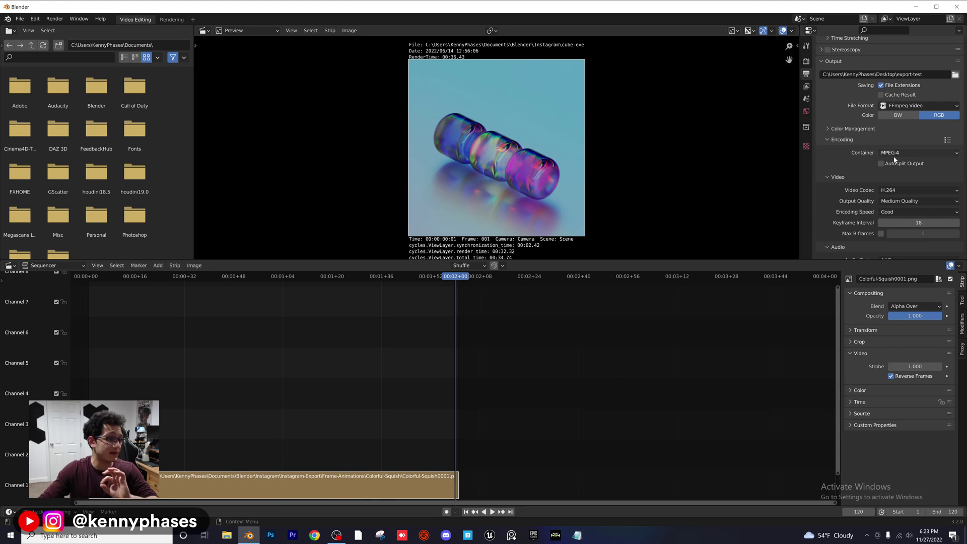
- Set the encoding container to MPEG-4 and the video output quality to High Quality
click(926, 153)
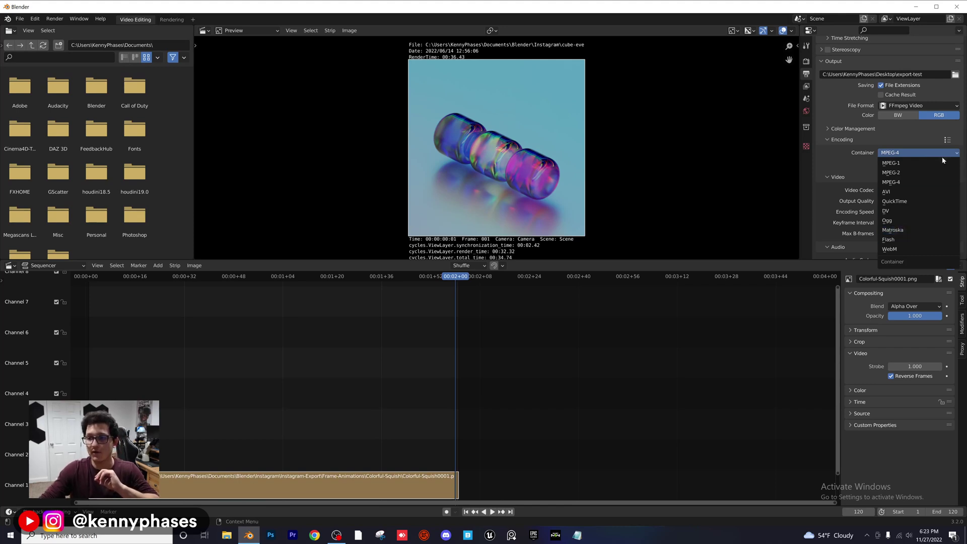
click(901, 182)
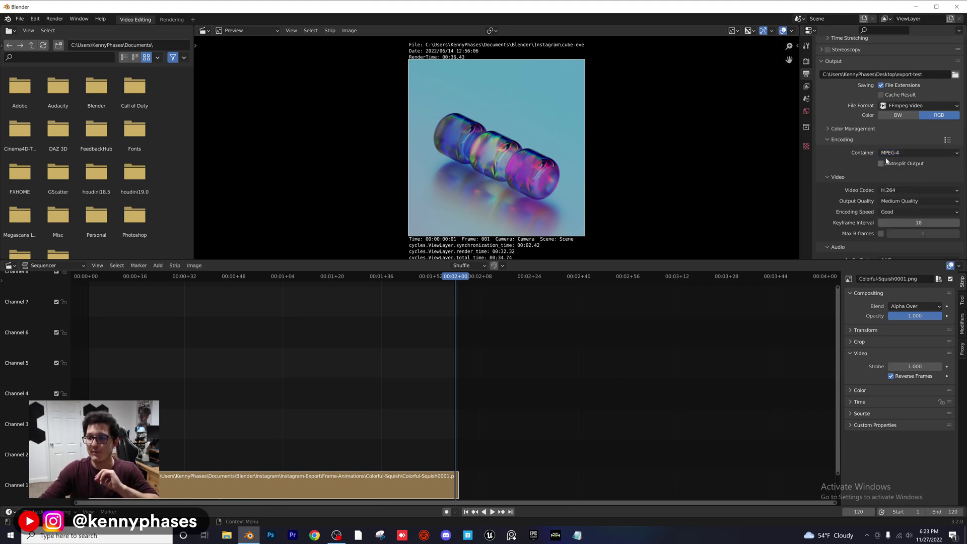
click(918, 201)
click(921, 239)
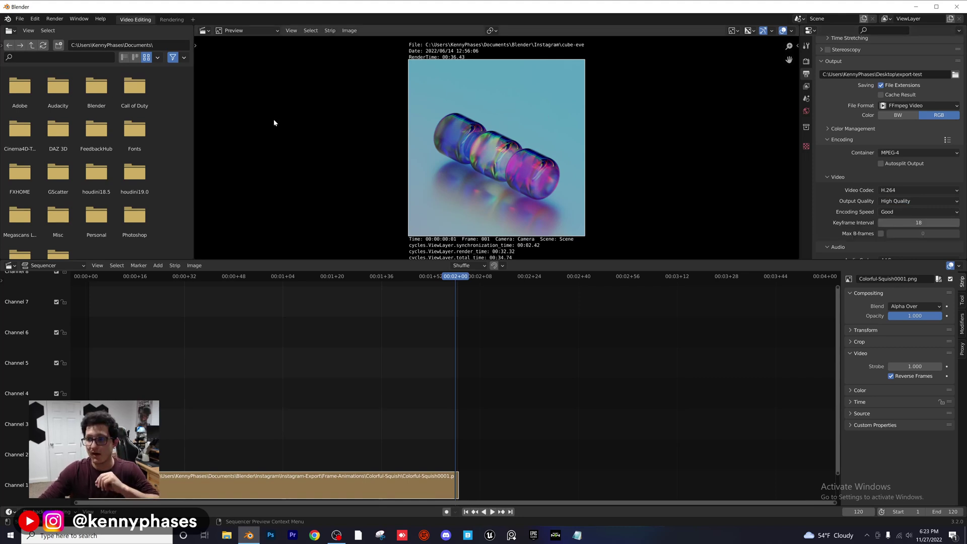
- Render the animation, close the render window and check for the exported video on the desktop before returning to Blender
click(58, 20)
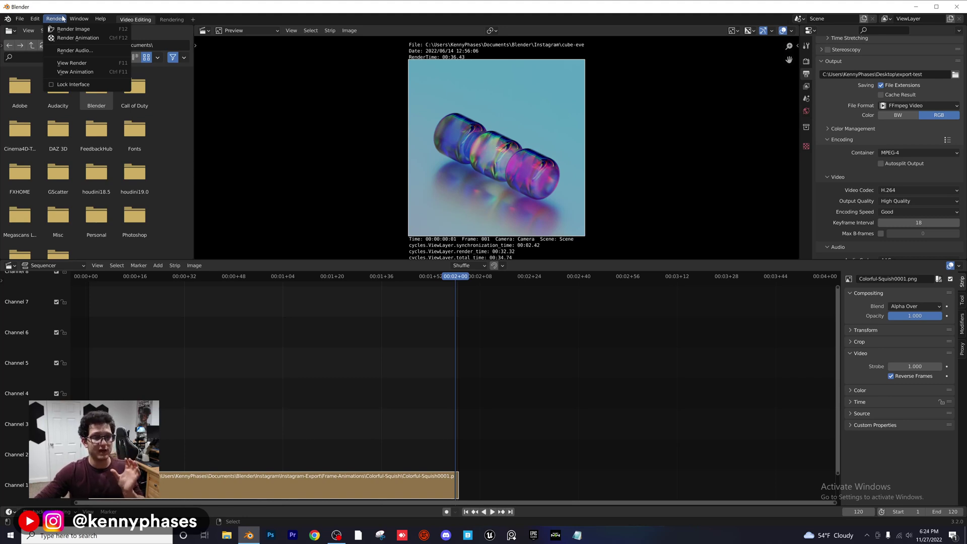
click(78, 38)
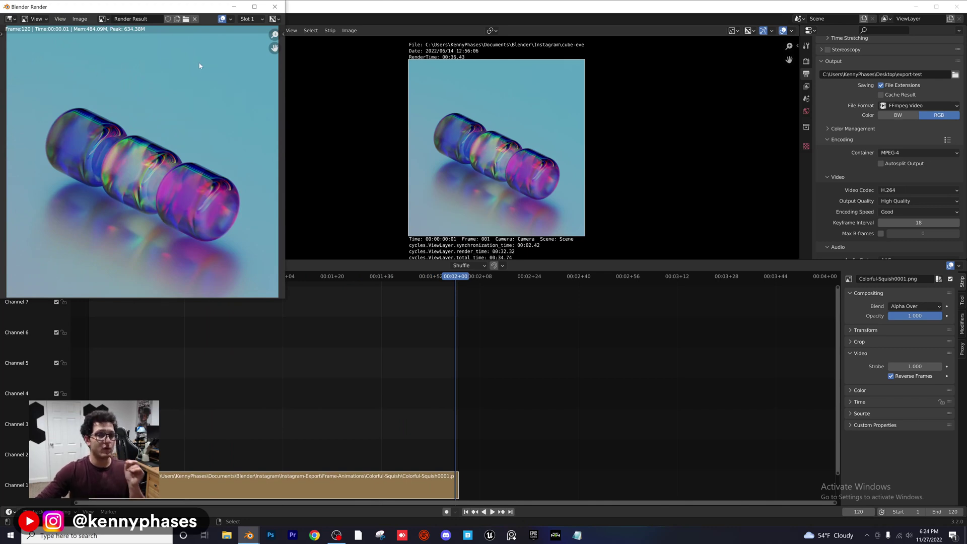
click(275, 7)
click(916, 7)
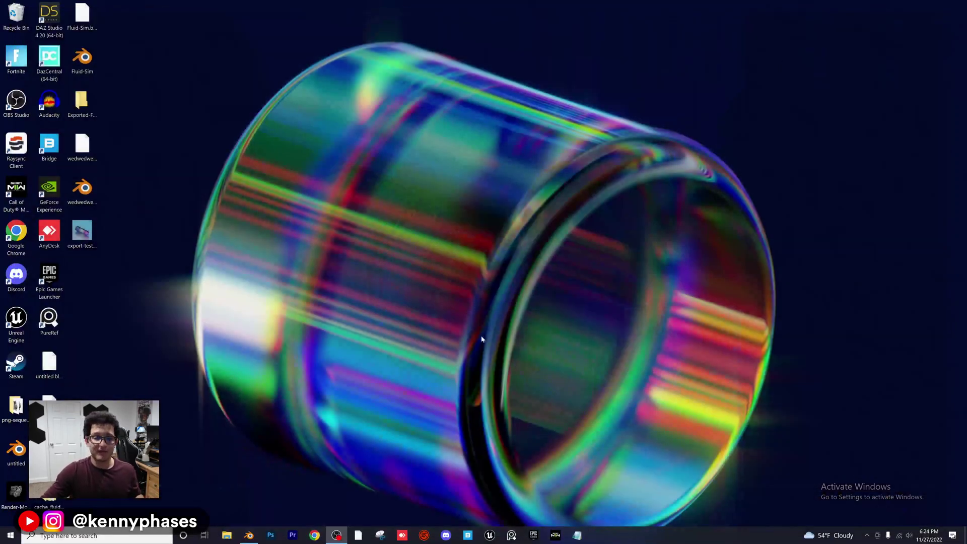
click(249, 535)
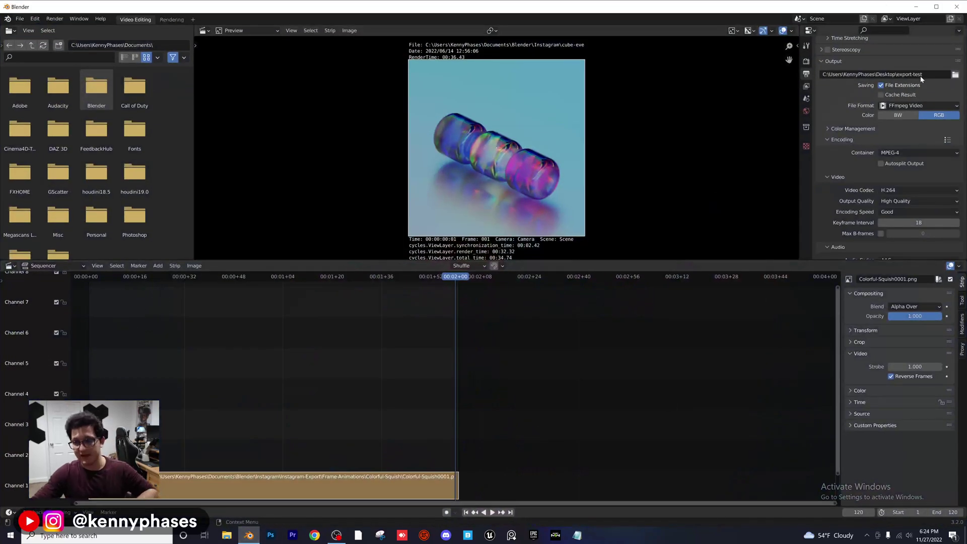
- Examine the available encoding container formats and scrub the sequence back to frame 57
click(920, 152)
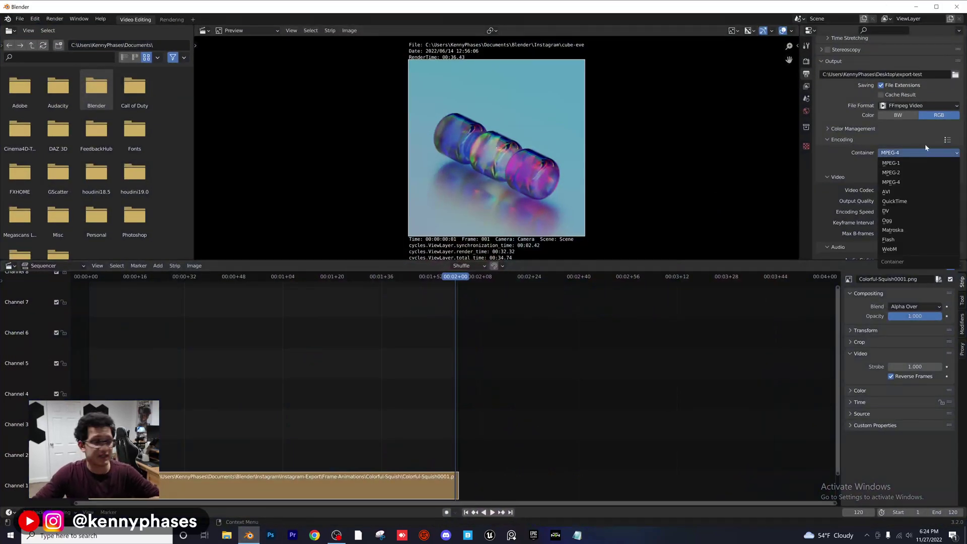
click(924, 151)
click(924, 151)
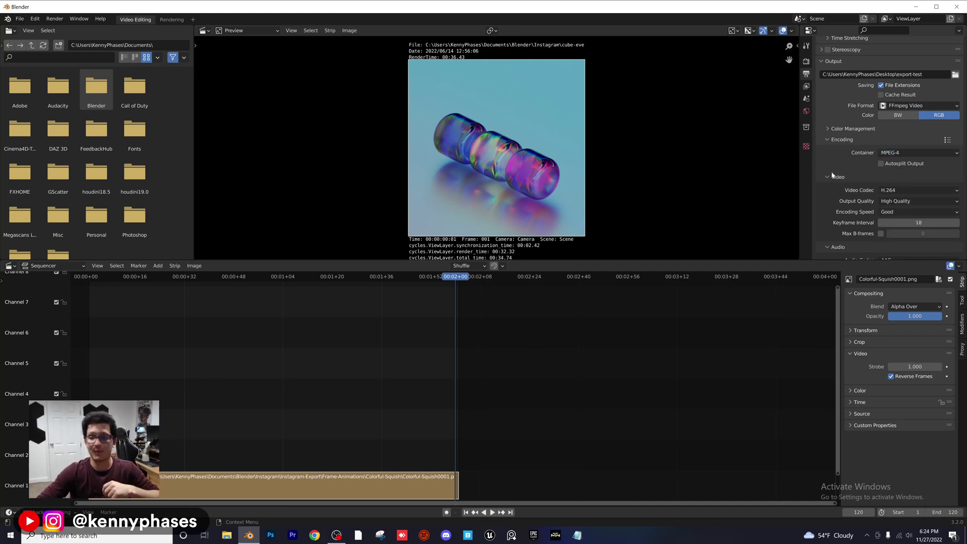
click(916, 153)
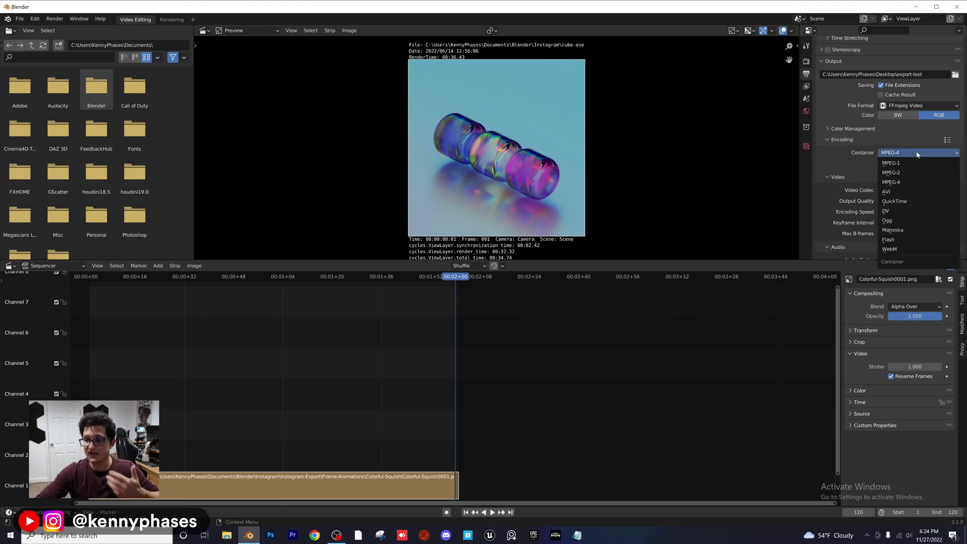
click(917, 153)
click(917, 153)
click(918, 154)
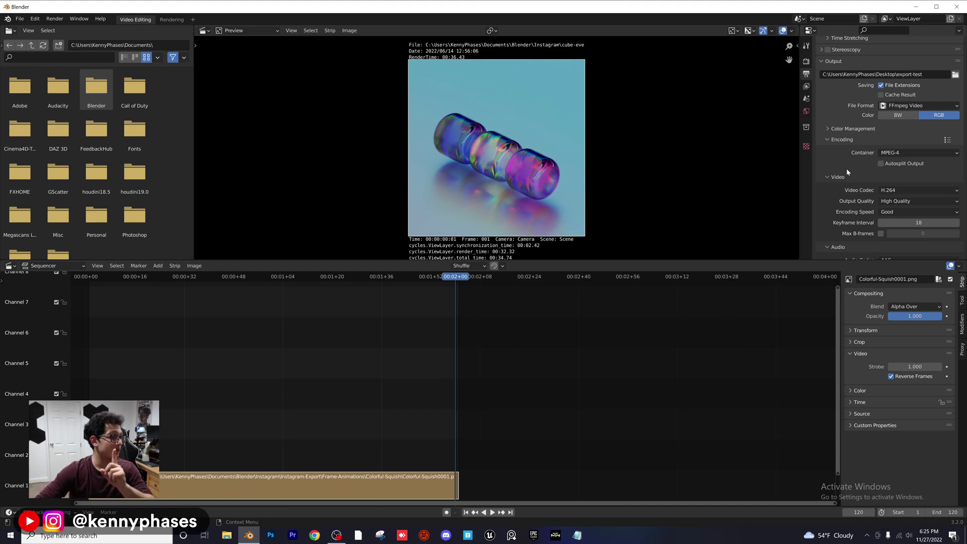
drag(270, 276, 262, 308)
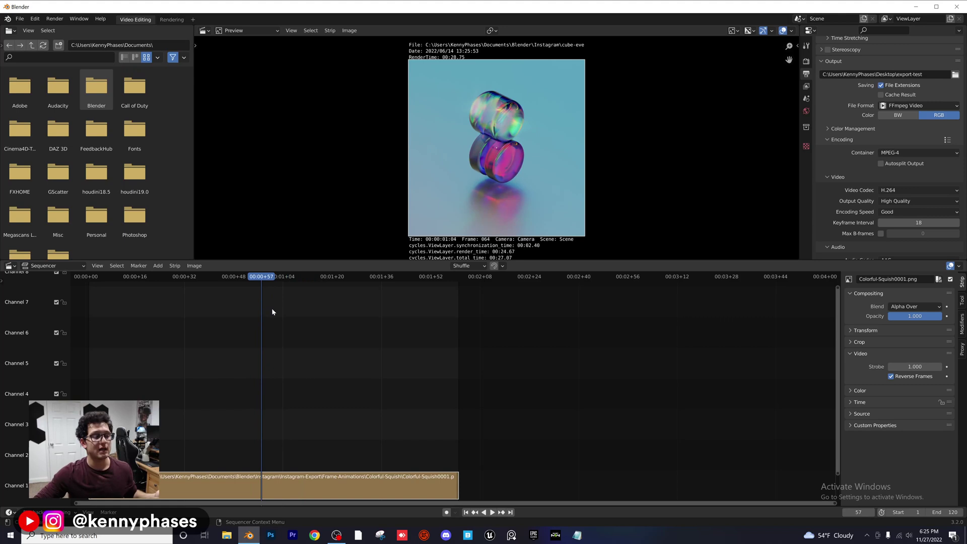